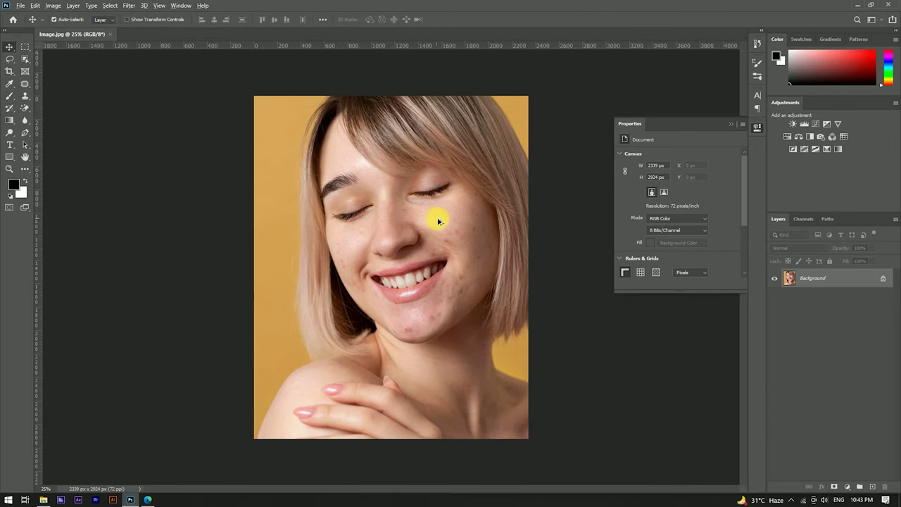
# Collapse the Properties panel and zoom in on the portrait's face
pyautogui.scroll(3, 437, 221)
pyautogui.scroll(3, 439, 218)
pyautogui.click(757, 127)
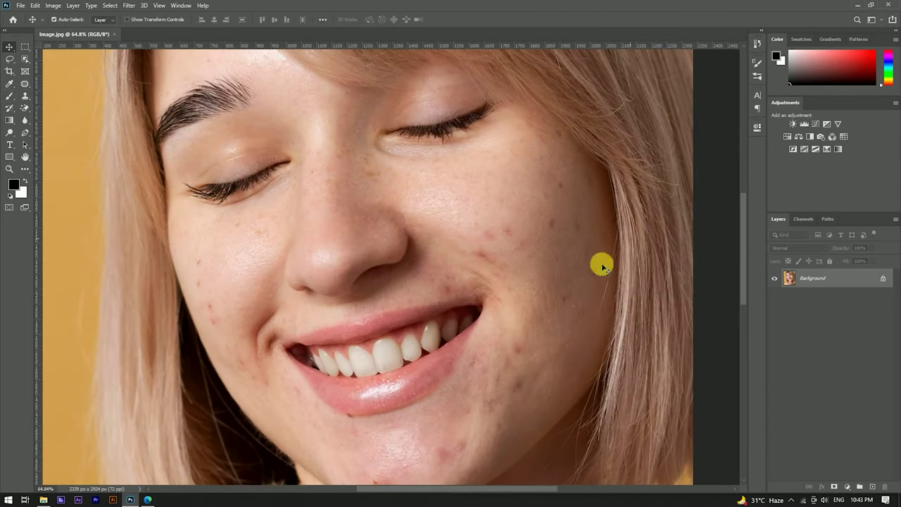
pyautogui.scroll(-4, 446, 217)
pyautogui.scroll(-1, 411, 338)
pyautogui.scroll(3, 335, 359)
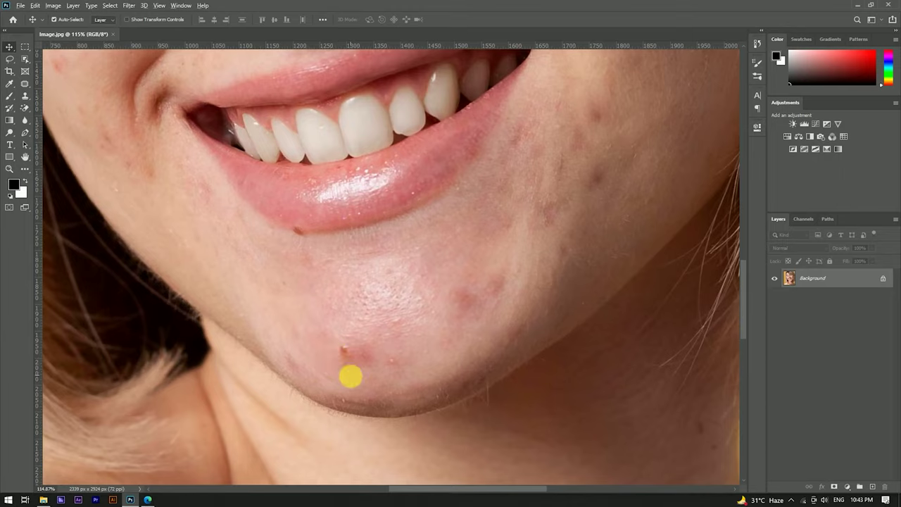
pyautogui.scroll(-2, 351, 377)
pyautogui.scroll(3, 346, 304)
pyautogui.scroll(1, 310, 295)
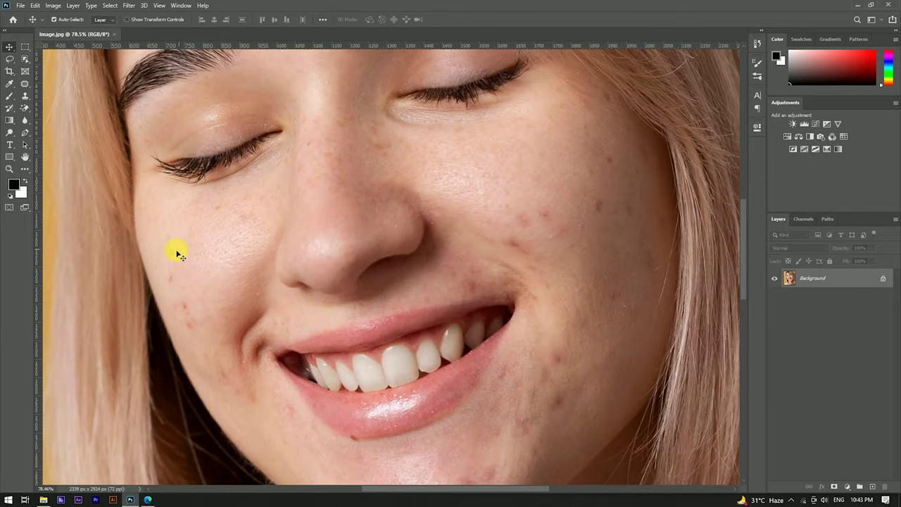
# Pan and zoom over the cheeks and chin to inspect the acne, ending on the whole image
pyautogui.hscroll(3, 423, 317)
pyautogui.scroll(-1, 373, 268)
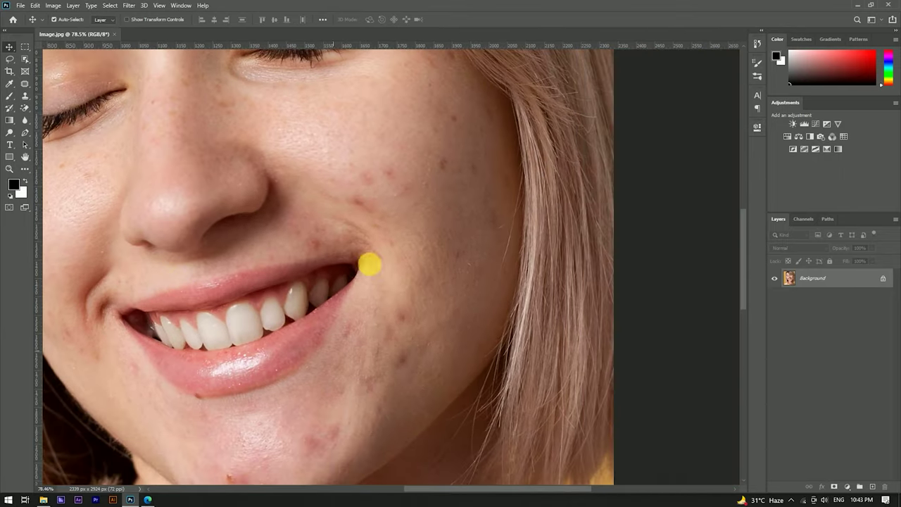
pyautogui.scroll(-2, 457, 324)
pyautogui.hscroll(-2, 456, 324)
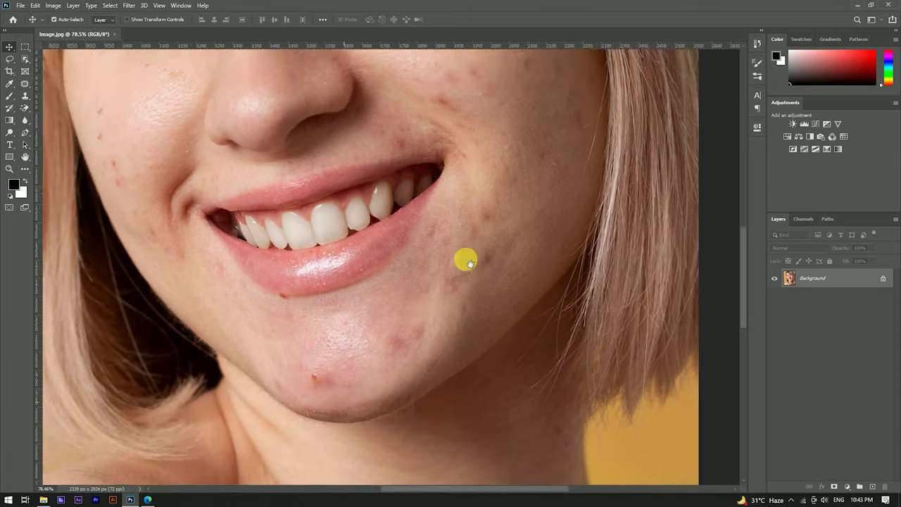
pyautogui.scroll(-1, 464, 258)
pyautogui.hscroll(-1, 464, 258)
pyautogui.scroll(-2, 411, 328)
pyautogui.scroll(2, 410, 233)
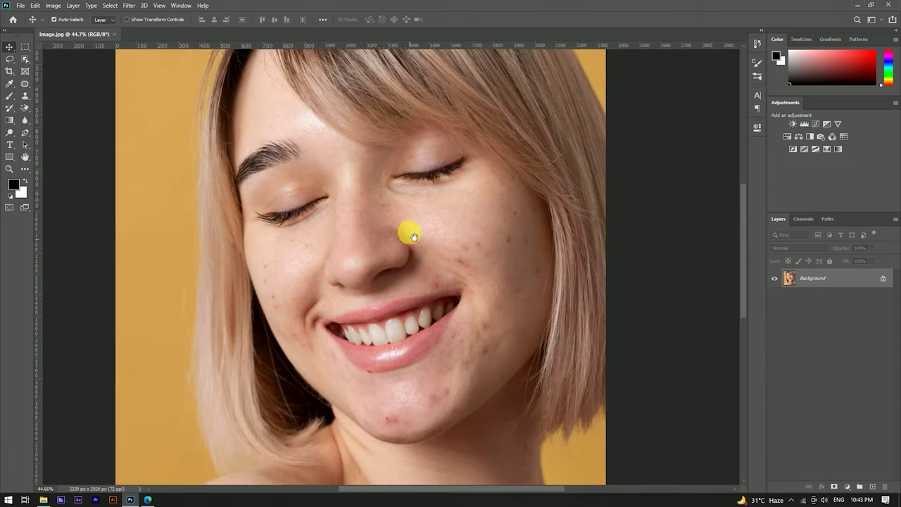
pyautogui.scroll(-1, 418, 211)
pyautogui.scroll(-1, 417, 211)
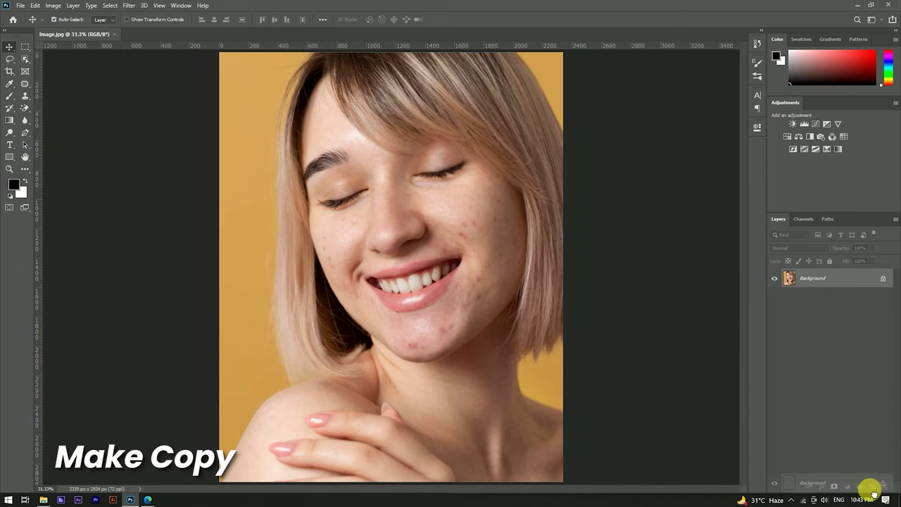
# Duplicate Background as a layer named Texture, then copy it to make Texture copy
pyautogui.moveTo(874, 493); pyautogui.dragTo(878, 476)
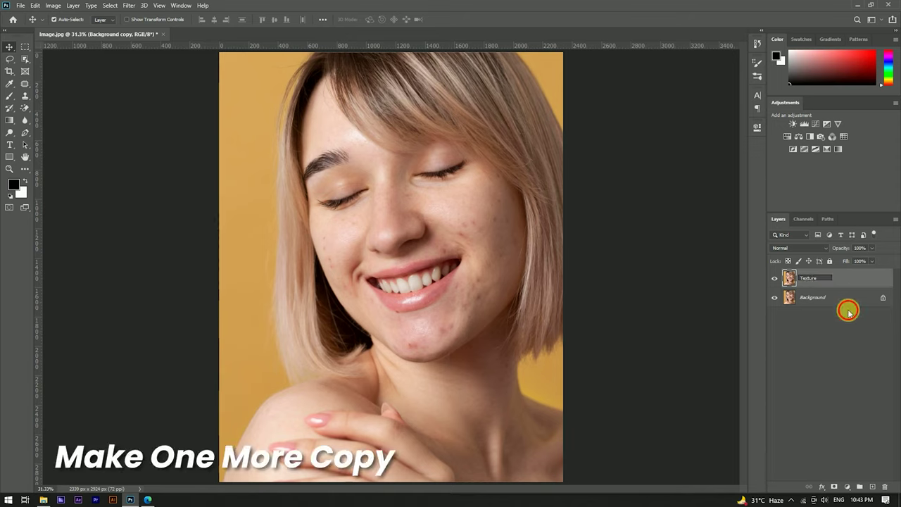
pyautogui.click(834, 274)
pyautogui.moveTo(877, 280); pyautogui.dragTo(873, 487)
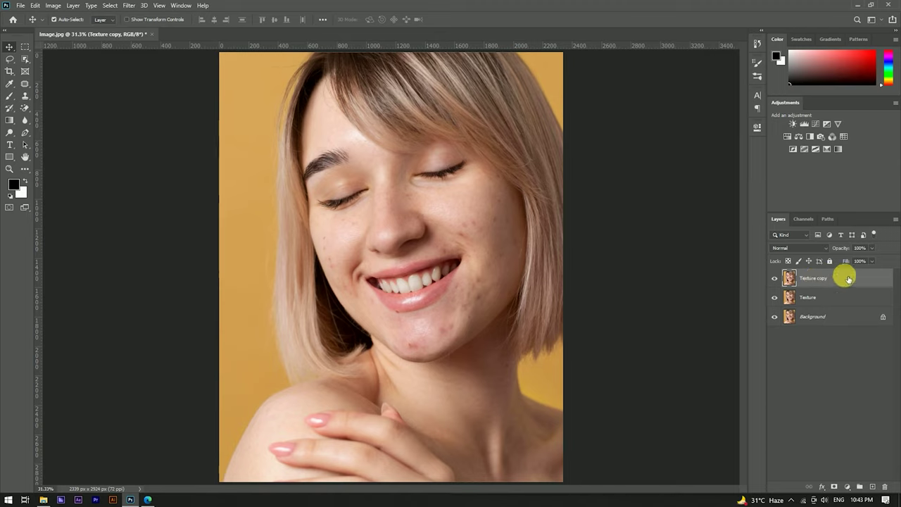
pyautogui.click(130, 10)
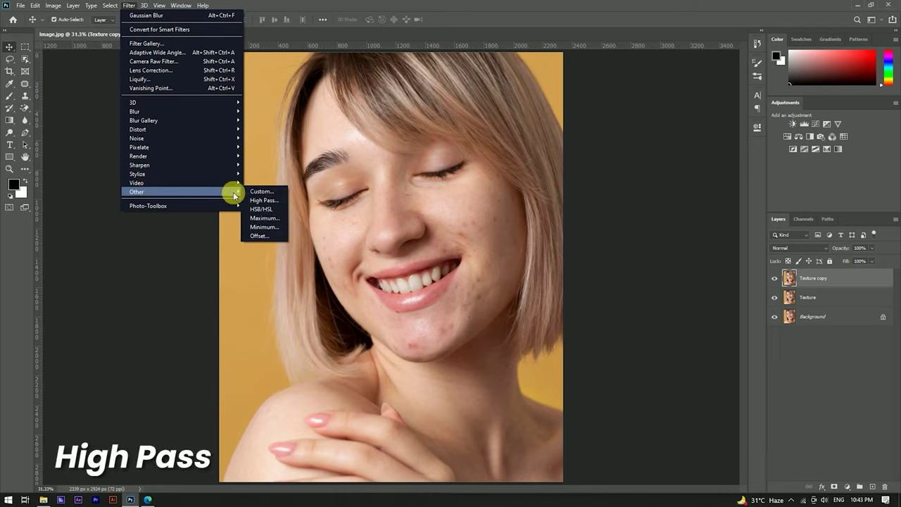
# Give Texture copy a 2.2 px High Pass in Vivid Light mode, then select Texture
pyautogui.click(264, 202)
pyautogui.write('2.2')
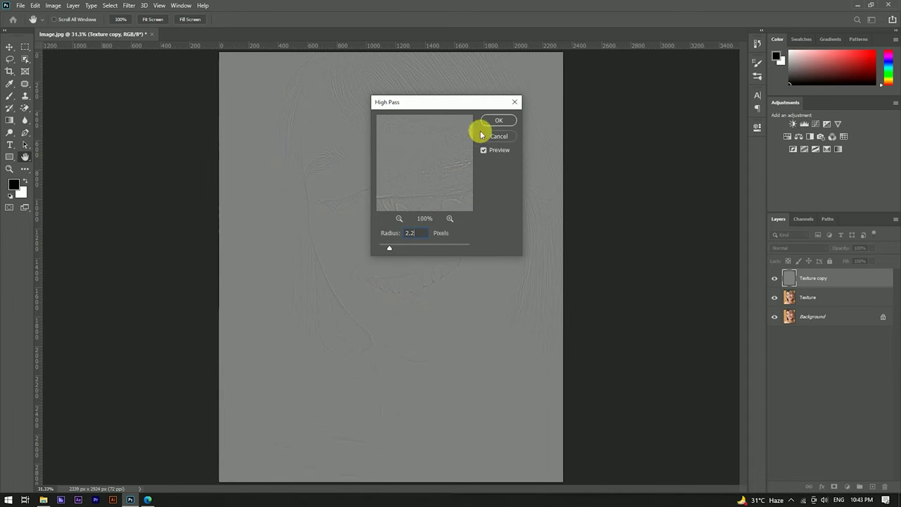
pyautogui.click(493, 119)
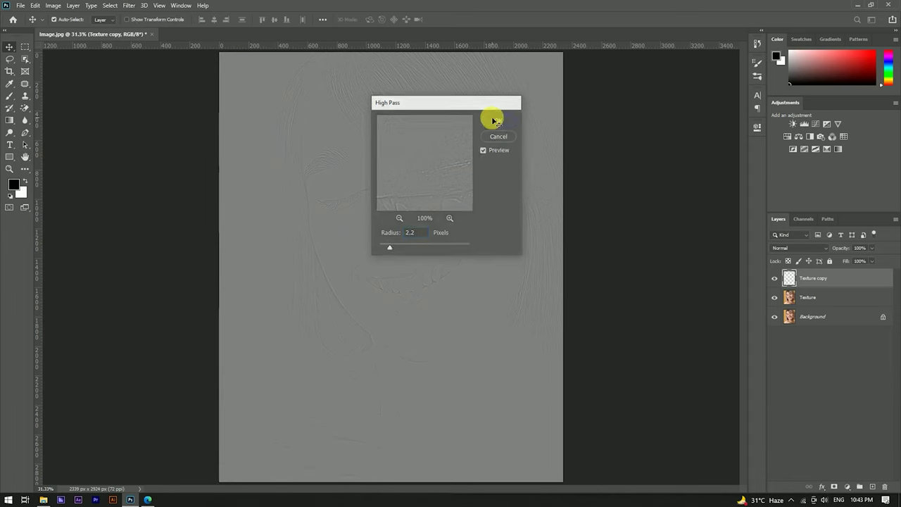
pyautogui.click(783, 248)
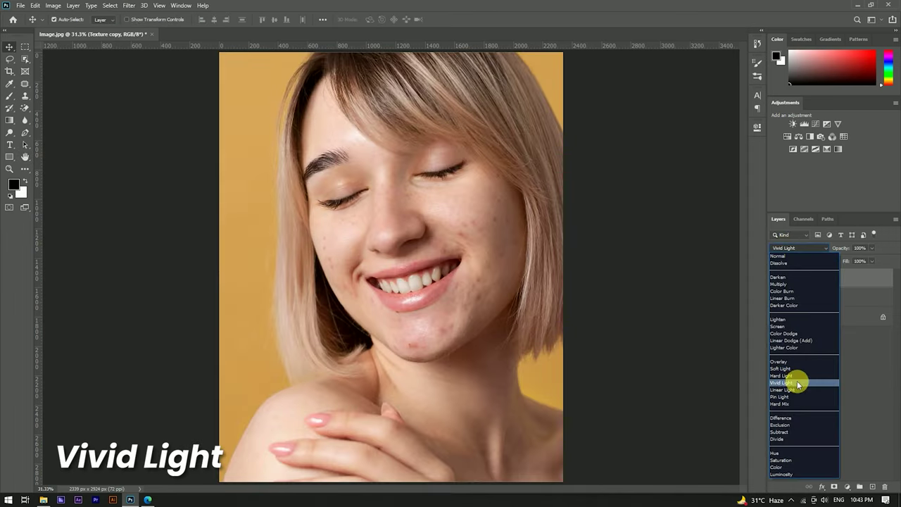
pyautogui.click(794, 384)
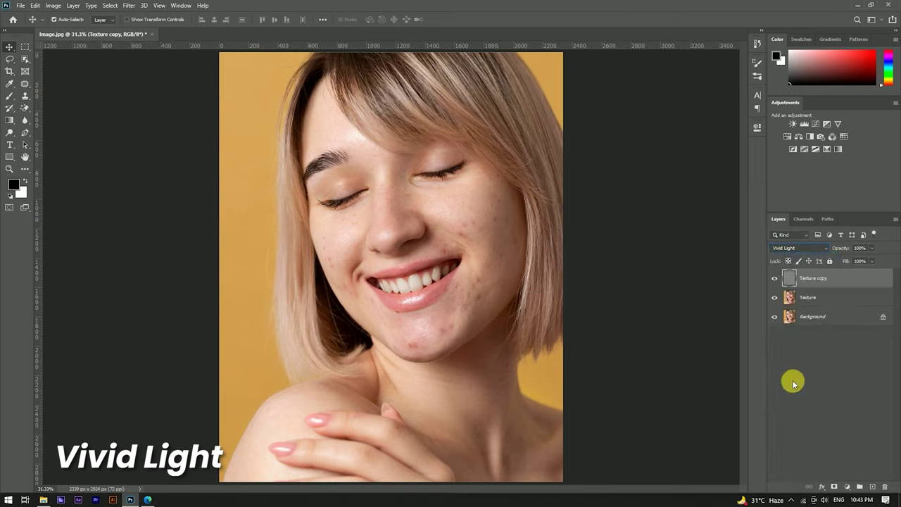
pyautogui.click(826, 299)
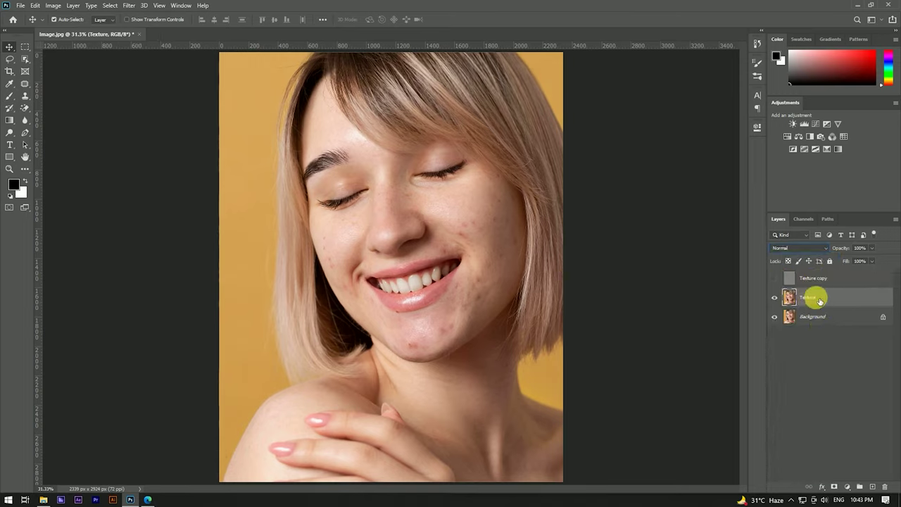
pyautogui.click(128, 6)
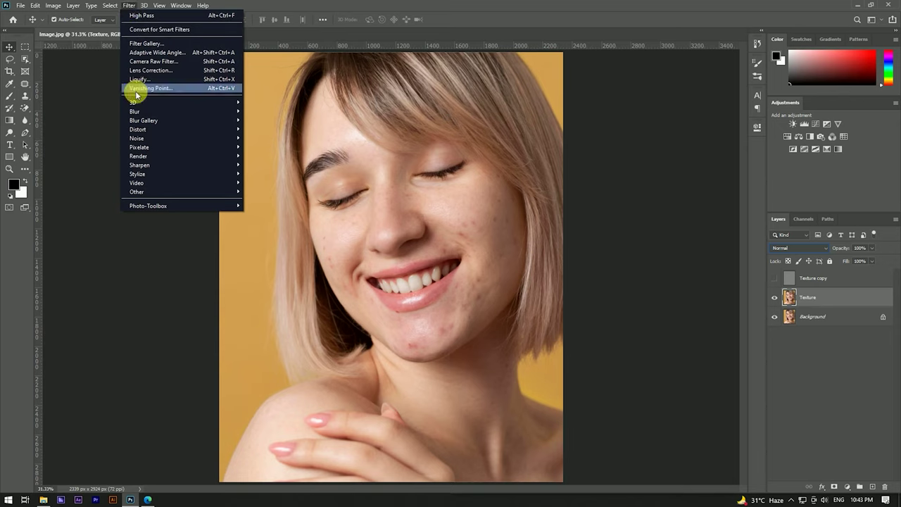
pyautogui.moveTo(135, 111)
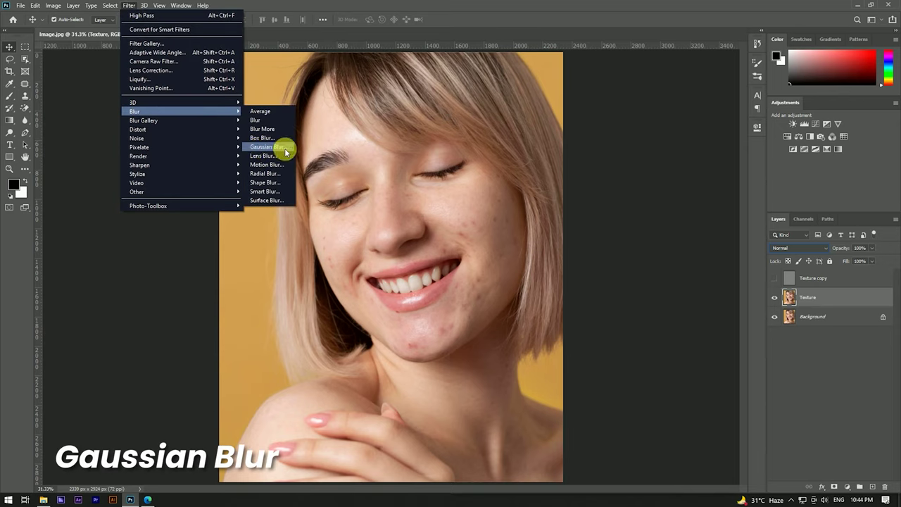
# Blur the Texture layer with a 23 px Gaussian Blur and show Texture copy again
pyautogui.click(275, 148)
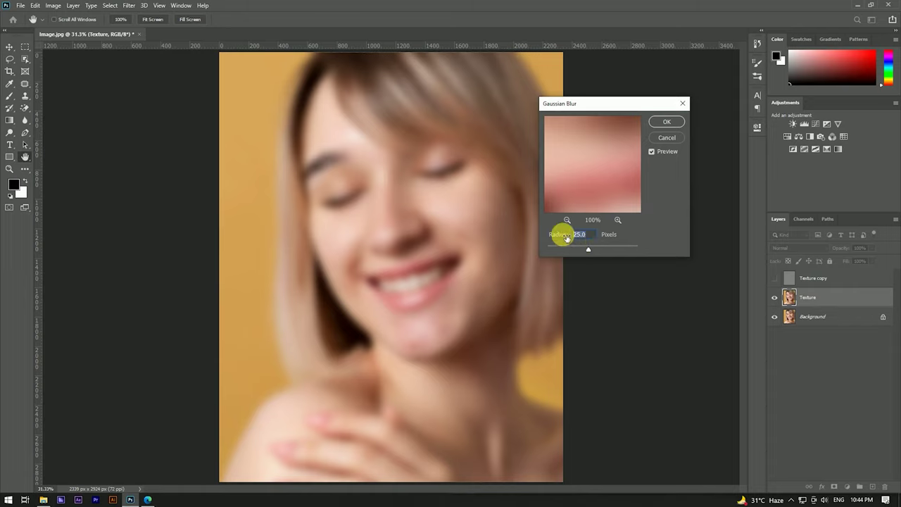
pyautogui.write('23')
pyautogui.click(665, 125)
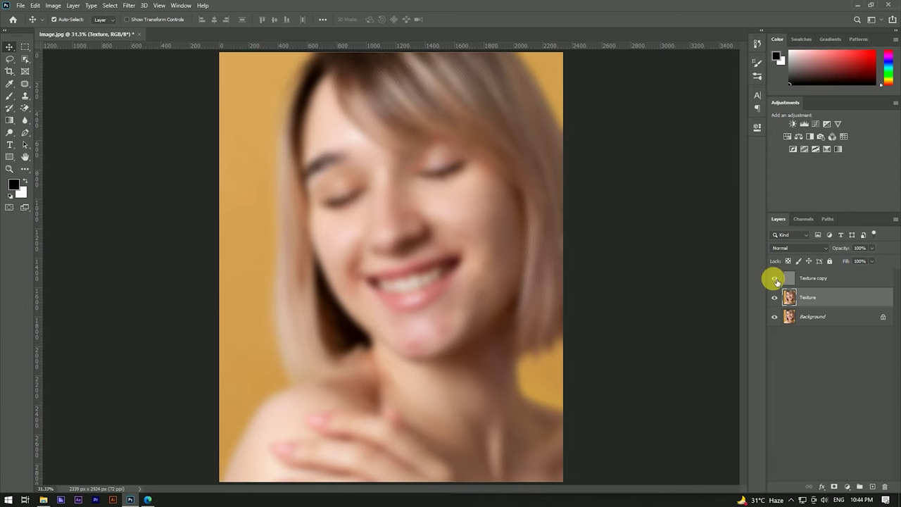
pyautogui.click(824, 282)
# Select both the Texture and Texture copy layers together
pyautogui.scroll(3, 523, 167)
pyautogui.scroll(-1, 517, 175)
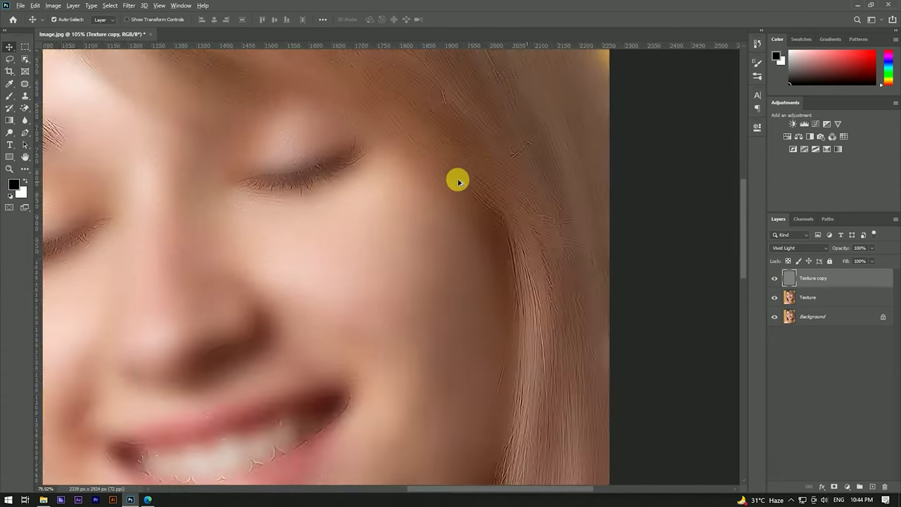
pyautogui.scroll(-1, 458, 181)
pyautogui.scroll(-2, 473, 179)
pyautogui.scroll(2, 401, 105)
pyautogui.scroll(1, 401, 105)
pyautogui.scroll(-2, 401, 106)
pyautogui.click(841, 297)
pyautogui.keyDown('shift'); pyautogui.click(849, 278); pyautogui.keyUp('shift')
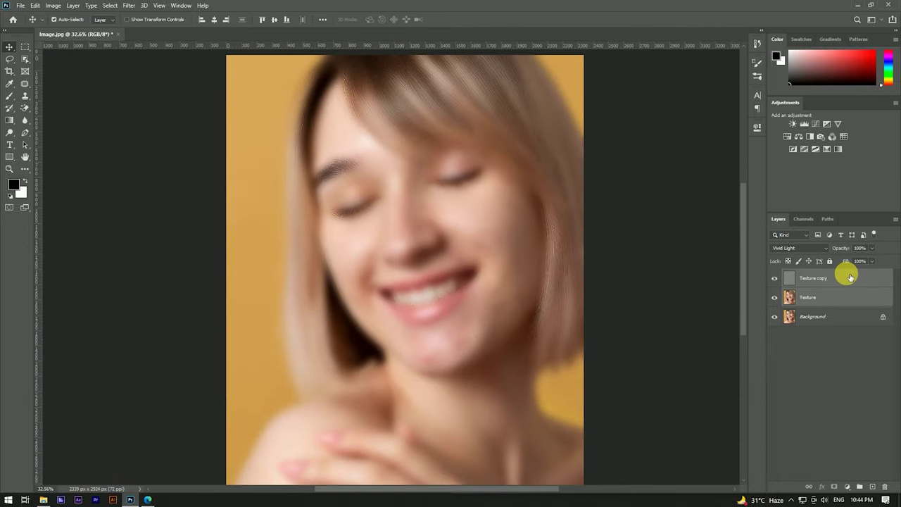
pyautogui.rightClick(848, 276)
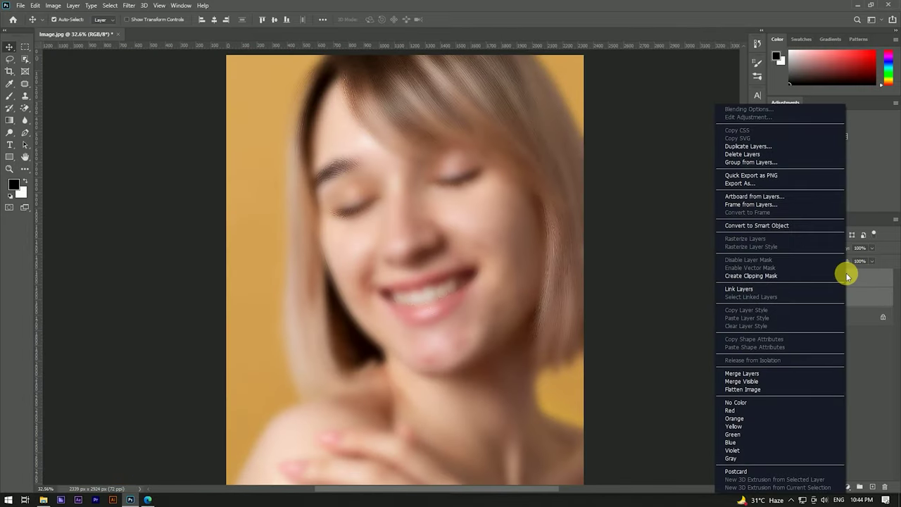
# Group both layers as 'Texture' and add a black mask hiding the group
pyautogui.click(766, 163)
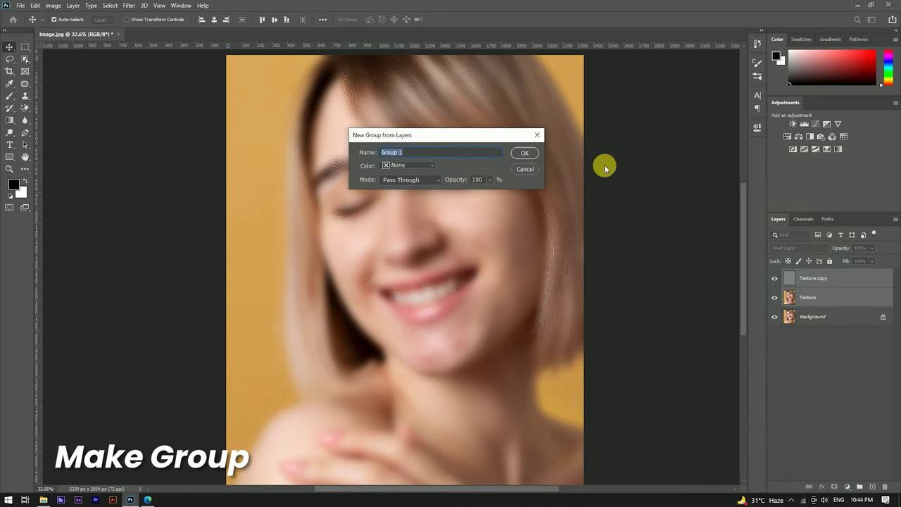
pyautogui.moveTo(421, 155); pyautogui.dragTo(364, 154)
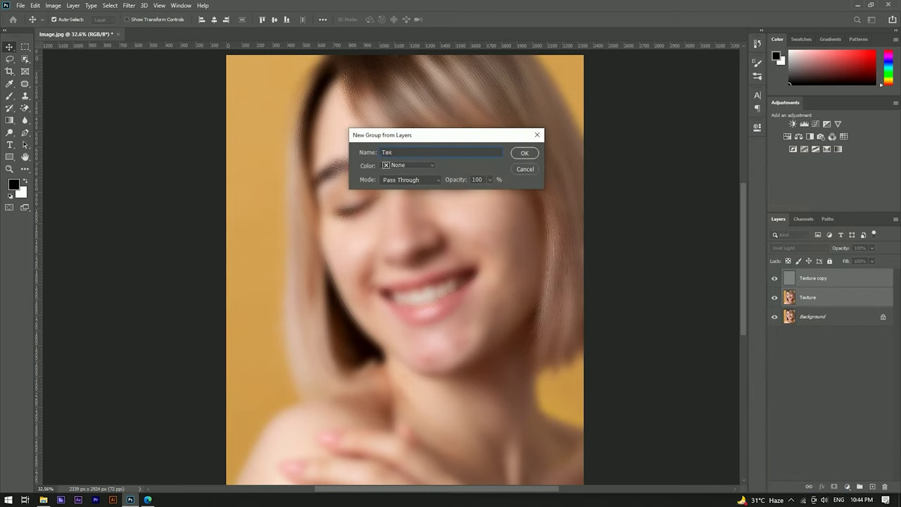
pyautogui.click(515, 158)
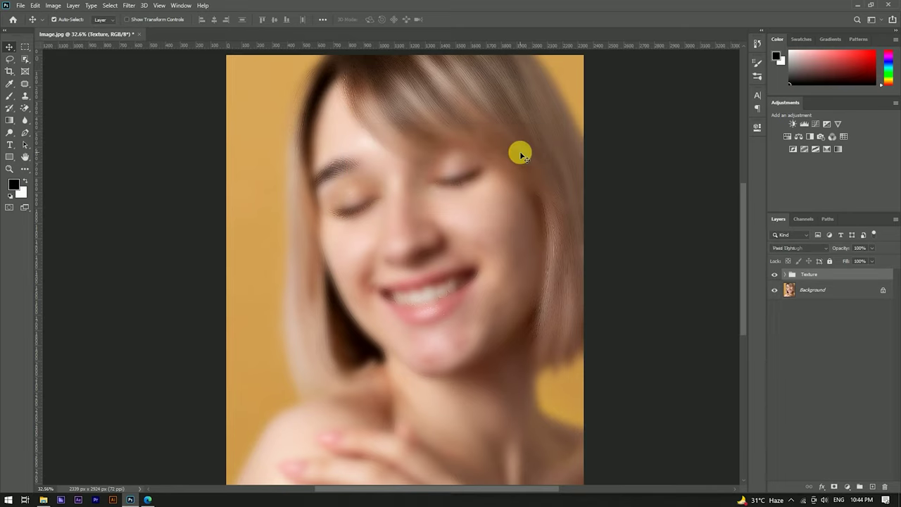
pyautogui.keyDown('alt'); pyautogui.click(835, 486); pyautogui.keyUp('alt')
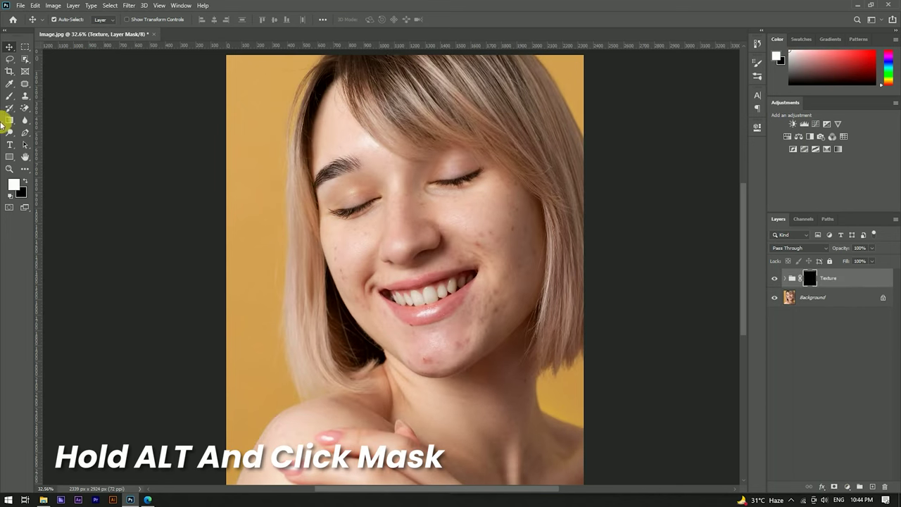
# Pick the Brush tool with a soft edge at 43% hardness
pyautogui.click(11, 98)
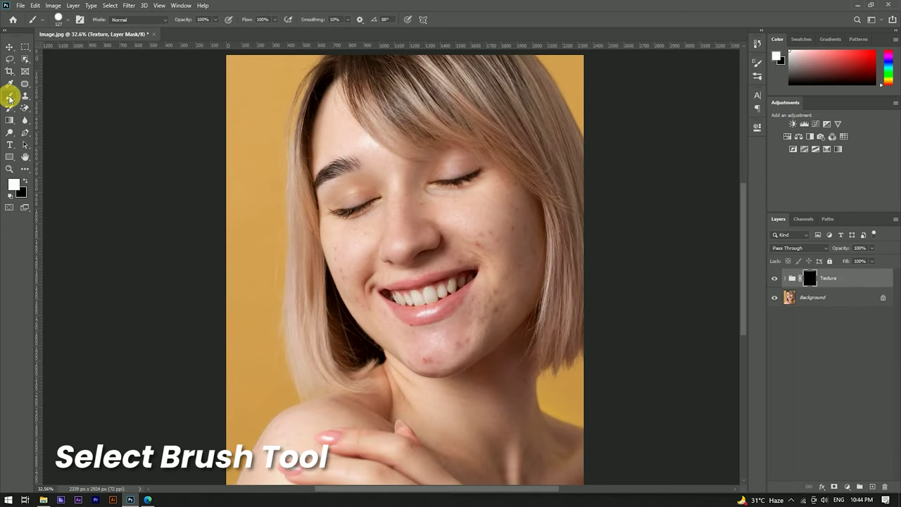
pyautogui.moveTo(473, 251); pyautogui.dragTo(503, 258)
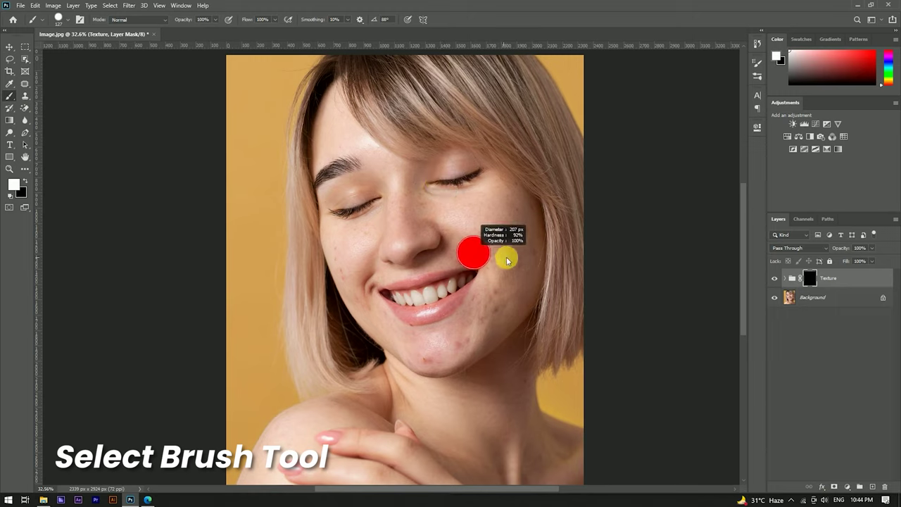
pyautogui.click(59, 19)
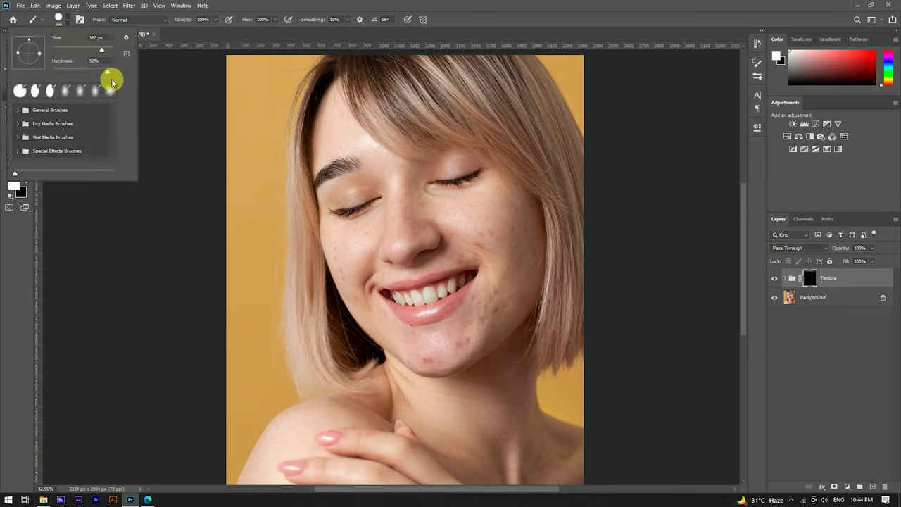
pyautogui.moveTo(107, 73); pyautogui.dragTo(80, 71)
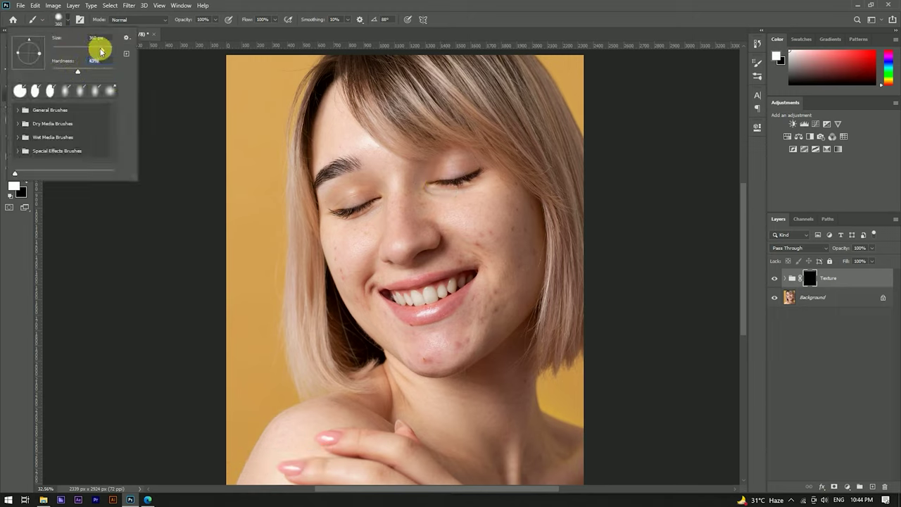
pyautogui.click(95, 38)
pyautogui.press('Return')
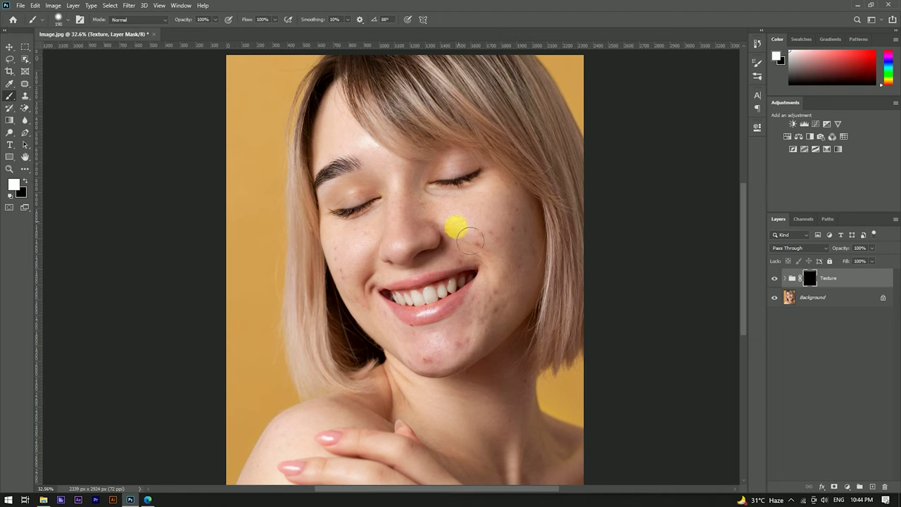
# Enlarge the brush to about 276 px and begin revealing smoothing on the right cheek
pyautogui.moveTo(484, 233); pyautogui.dragTo(493, 236)
pyautogui.scroll(2, 525, 243)
pyautogui.scroll(1, 524, 244)
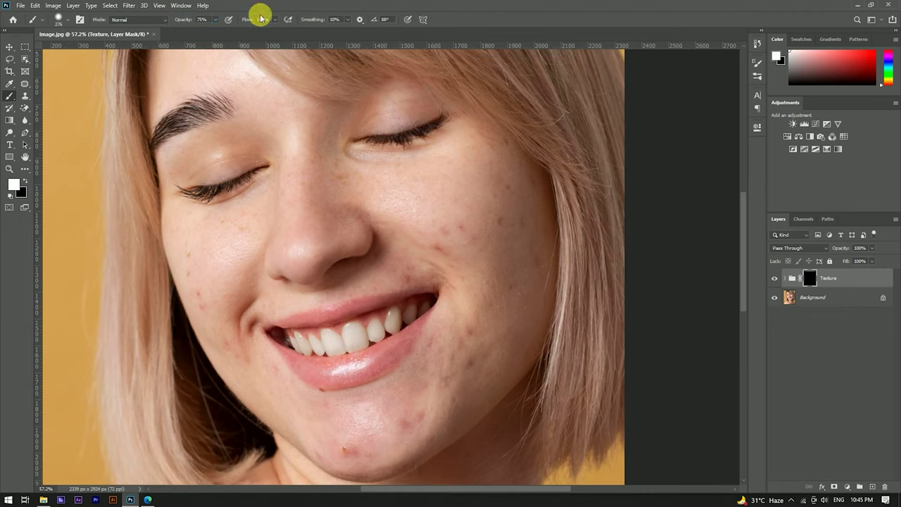
pyautogui.moveTo(456, 236); pyautogui.dragTo(506, 320)
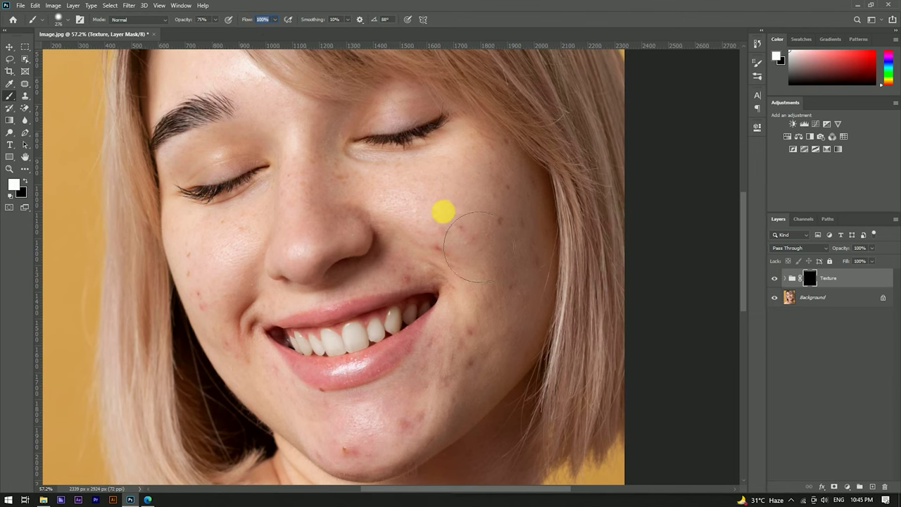
# Shrink the brush to about 171 px and paint away the chin blemishes
pyautogui.scroll(3, 505, 320)
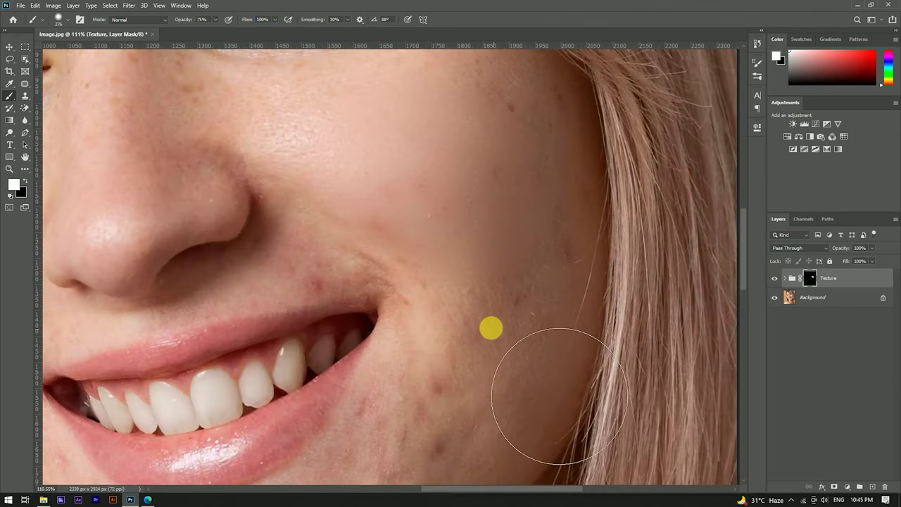
pyautogui.moveTo(491, 326); pyautogui.dragTo(505, 114)
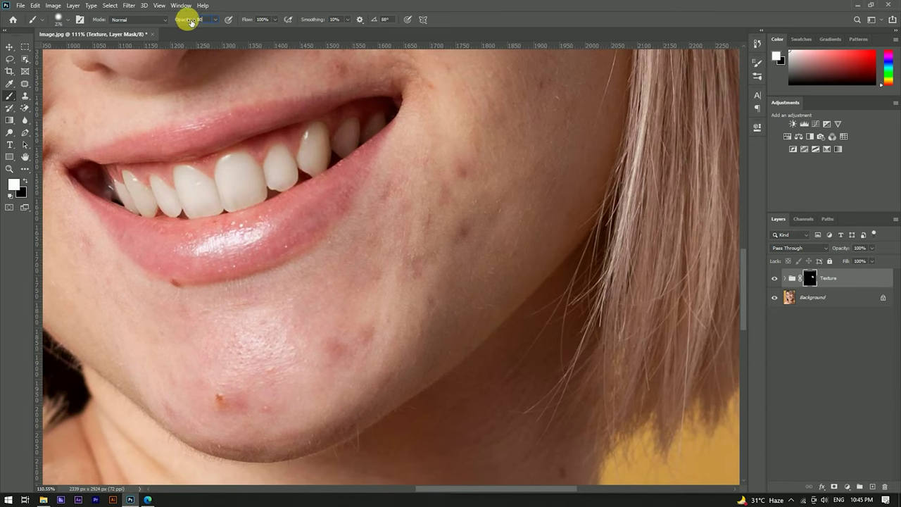
pyautogui.moveTo(337, 317); pyautogui.dragTo(326, 315)
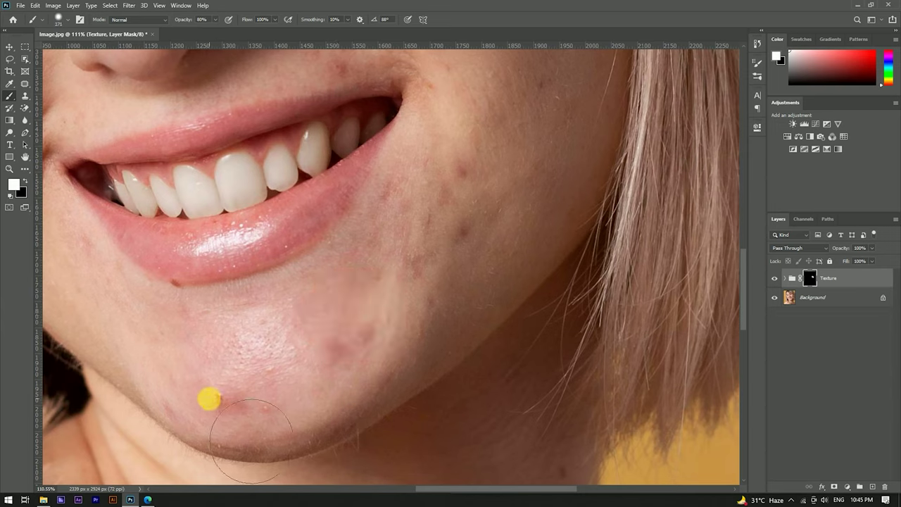
pyautogui.moveTo(289, 384)
pyautogui.mouseDown()
pyautogui.moveTo(167, 369)
pyautogui.moveTo(261, 362)
pyautogui.moveTo(338, 336)
pyautogui.moveTo(404, 278)
pyautogui.mouseUp()
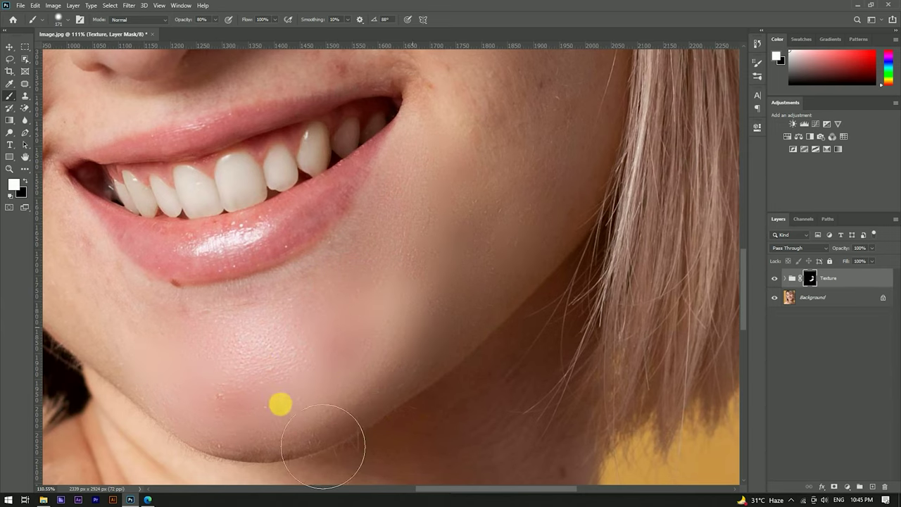
# Pan around the eyes, nose, mouth and right cheek to check the remaining blemishes
pyautogui.keyDown('alt'); pyautogui.scroll(-3, 361, 304); pyautogui.keyUp('alt')
pyautogui.scroll(3, 418, 219)
pyautogui.hscroll(2, 409, 286)
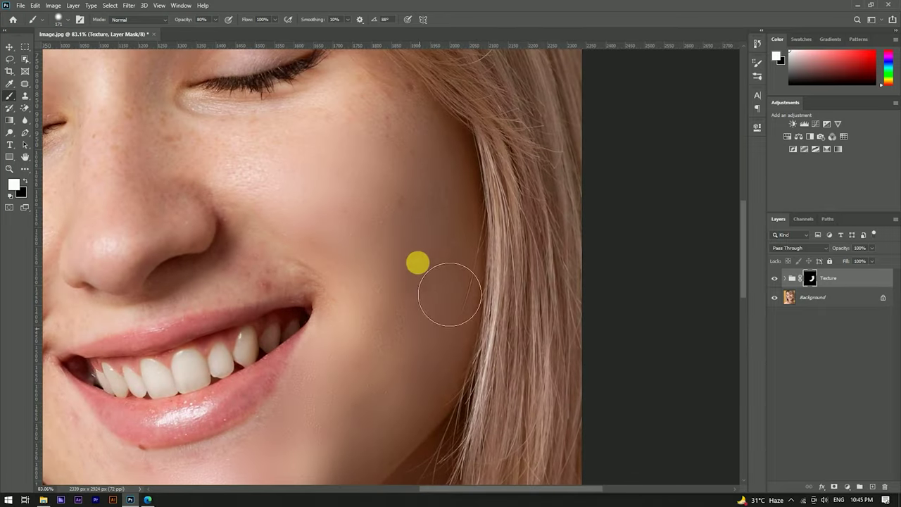
pyautogui.moveTo(402, 163); pyautogui.dragTo(449, 279)
pyautogui.moveTo(358, 289); pyautogui.dragTo(527, 241)
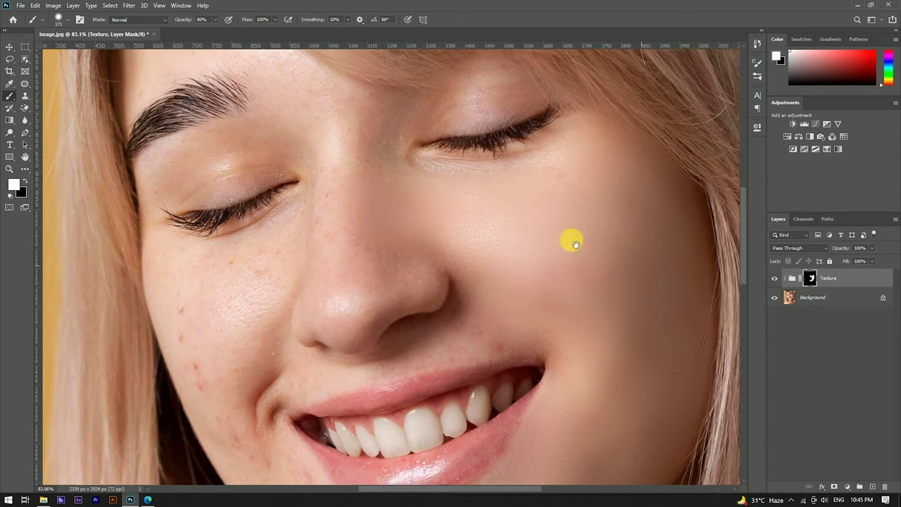
pyautogui.moveTo(571, 239); pyautogui.dragTo(456, 189)
pyautogui.scroll(-3, 237, 346)
pyautogui.scroll(3, 177, 265)
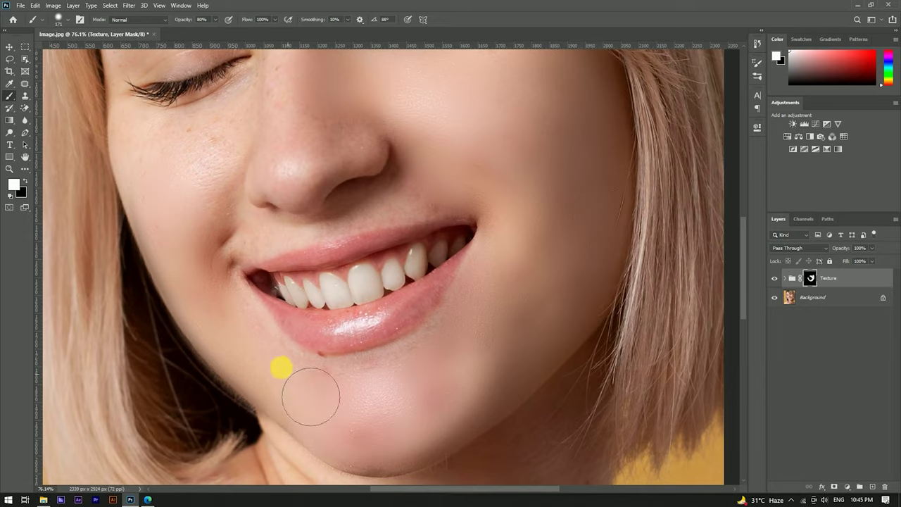
pyautogui.scroll(-1, 314, 398)
pyautogui.scroll(2, 295, 394)
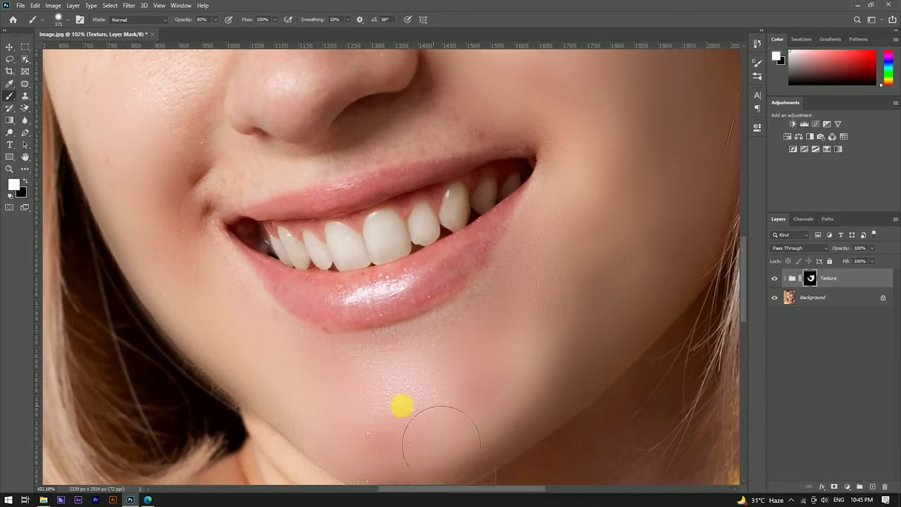
pyautogui.scroll(-1, 431, 409)
pyautogui.scroll(-1, 392, 298)
pyautogui.scroll(1, 282, 169)
pyautogui.scroll(1, 355, 241)
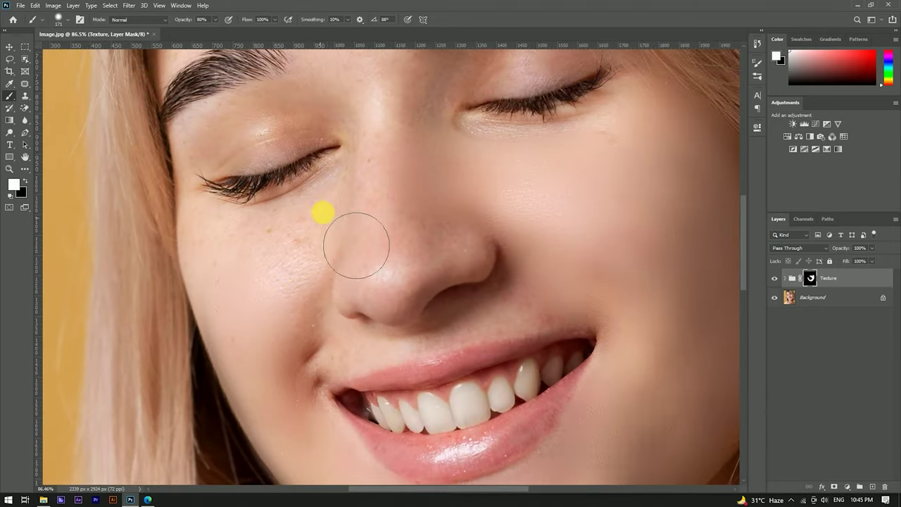
# Shrink the brush to about 69 px and smooth the skin just below the lower lip
pyautogui.moveTo(266, 306); pyautogui.dragTo(254, 258)
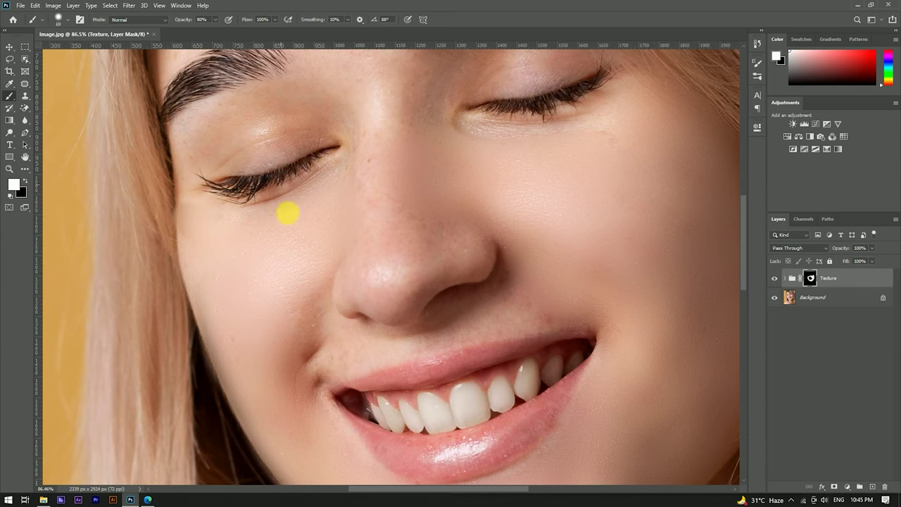
pyautogui.scroll(1, 386, 208)
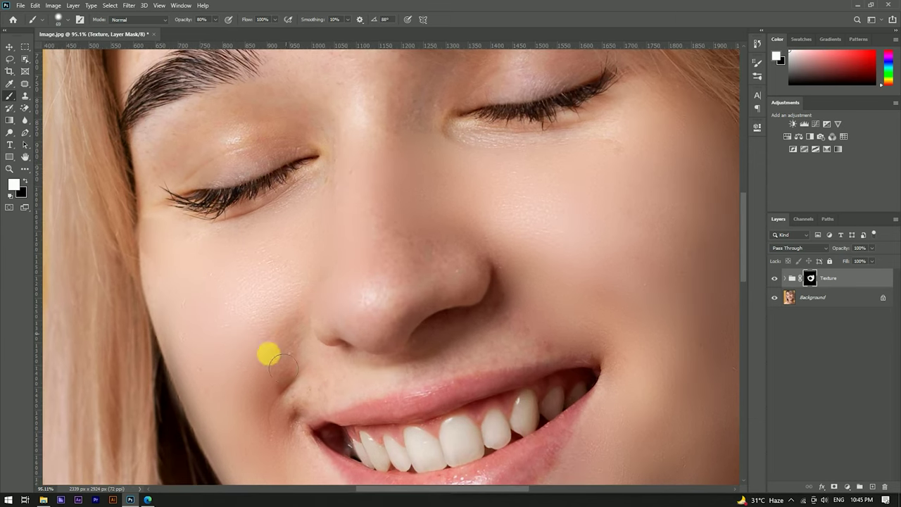
pyautogui.moveTo(301, 435); pyautogui.dragTo(257, 310)
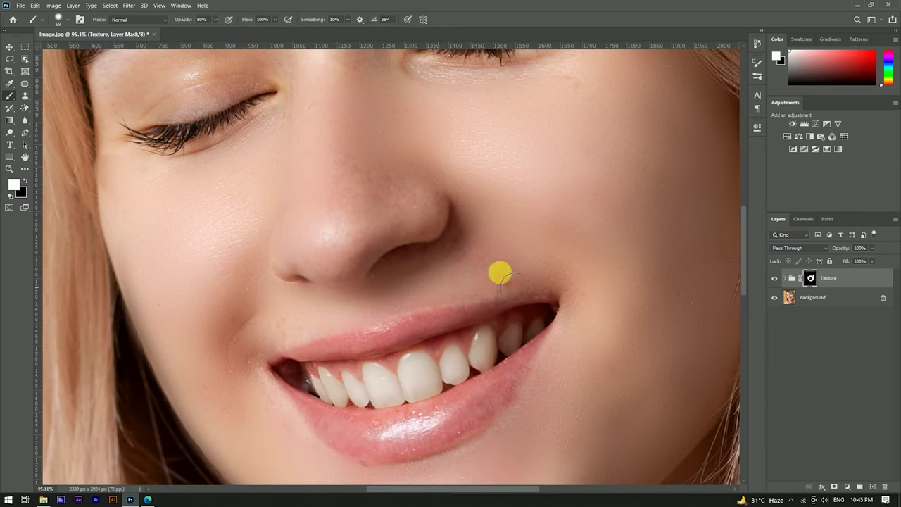
pyautogui.moveTo(590, 301); pyautogui.dragTo(598, 244)
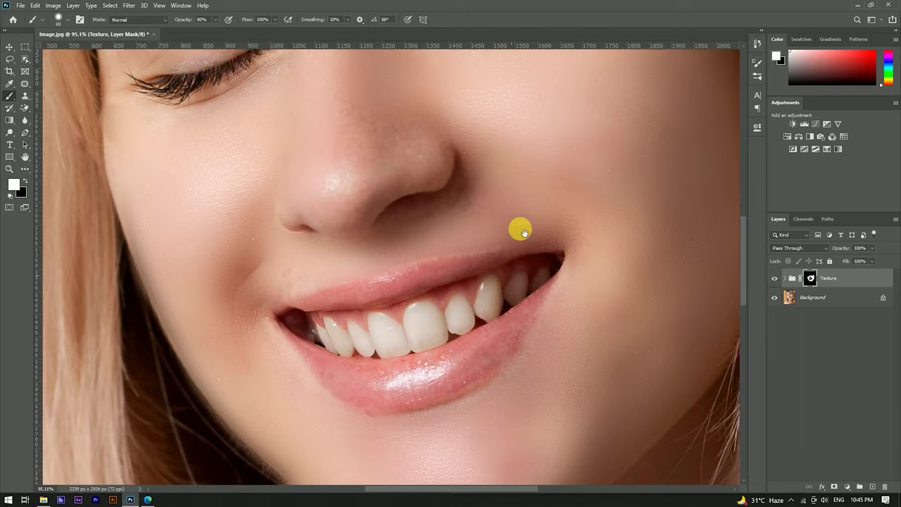
pyautogui.moveTo(335, 378); pyautogui.dragTo(342, 412)
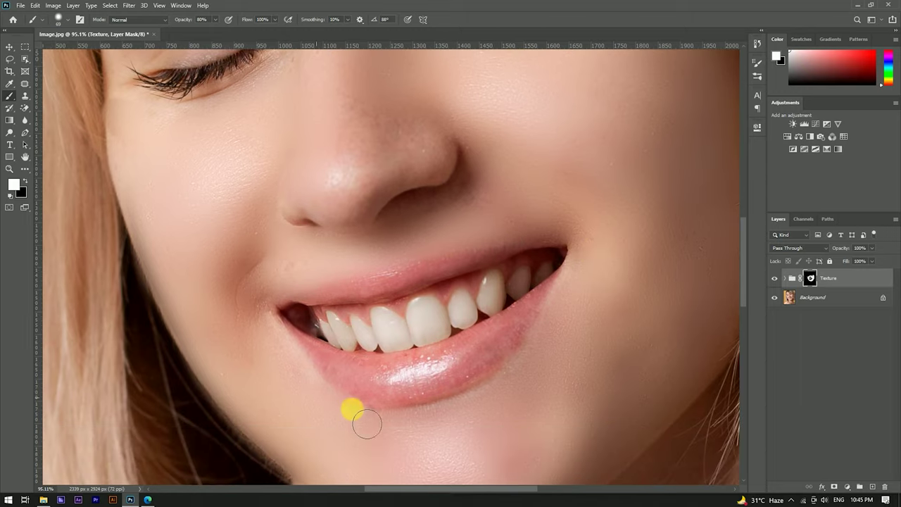
pyautogui.scroll(-4, 342, 412)
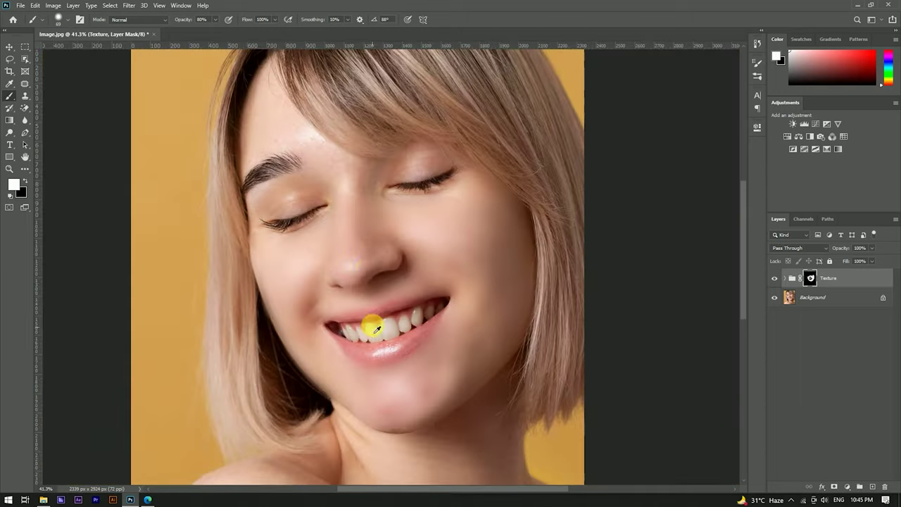
# Enlarge the brush to about 116 px and smooth the skin around the mouth corner
pyautogui.scroll(3, 362, 322)
pyautogui.moveTo(364, 275); pyautogui.dragTo(358, 281)
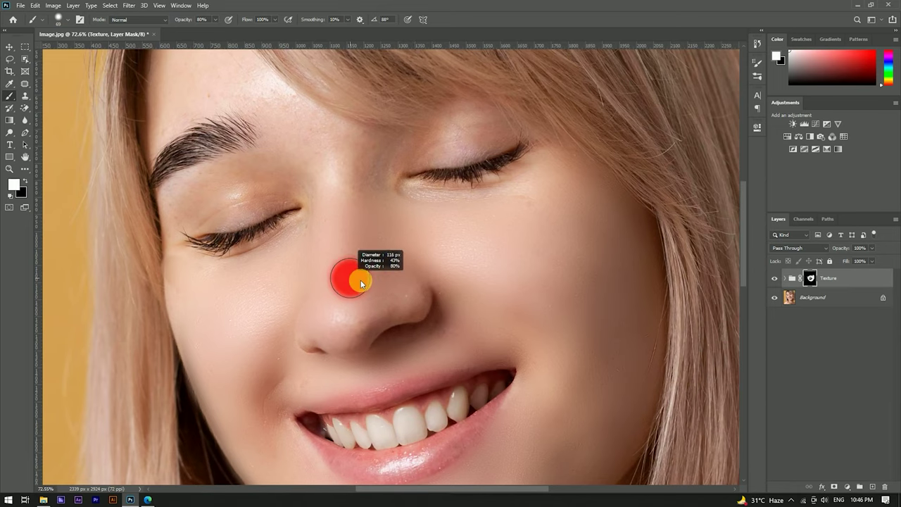
pyautogui.moveTo(485, 328); pyautogui.dragTo(413, 368)
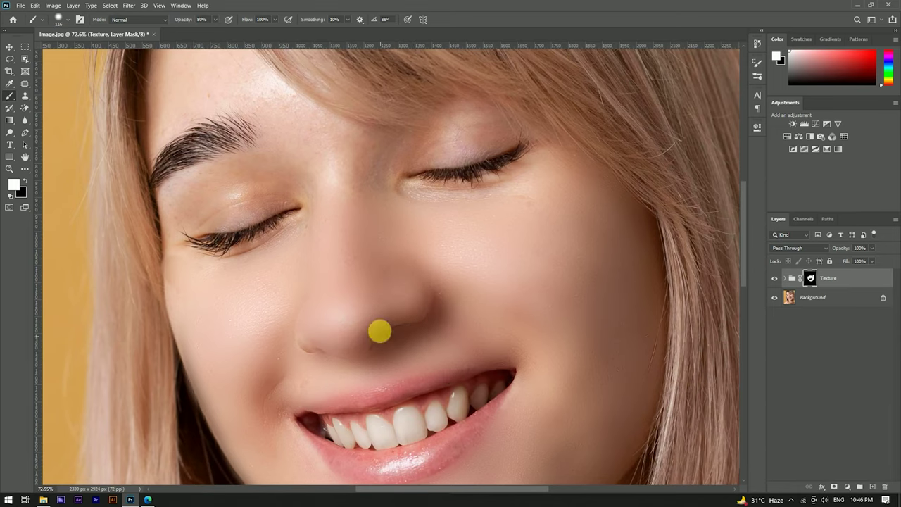
pyautogui.scroll(-4, 382, 341)
pyautogui.scroll(3, 417, 169)
pyautogui.scroll(2, 246, 170)
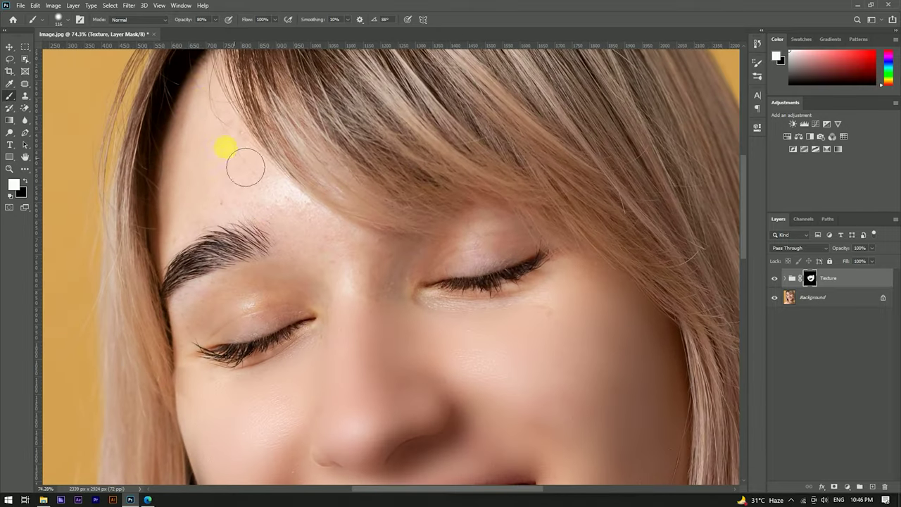
# Paint smoothing over the forehead, the brow area and the eyelid
pyautogui.moveTo(219, 117); pyautogui.dragTo(192, 241)
pyautogui.moveTo(229, 142)
pyautogui.mouseDown()
pyautogui.moveTo(295, 204)
pyautogui.moveTo(392, 254)
pyautogui.moveTo(388, 284)
pyautogui.moveTo(240, 297)
pyautogui.moveTo(324, 277)
pyautogui.moveTo(242, 292)
pyautogui.moveTo(258, 281)
pyautogui.moveTo(184, 321)
pyautogui.moveTo(300, 249)
pyautogui.moveTo(207, 258)
pyautogui.moveTo(281, 293)
pyautogui.moveTo(267, 376)
pyautogui.moveTo(432, 305)
pyautogui.moveTo(528, 310)
pyautogui.moveTo(589, 261)
pyautogui.moveTo(432, 250)
pyautogui.moveTo(529, 227)
pyautogui.moveTo(354, 228)
pyautogui.mouseUp()
pyautogui.scroll(-3, 373, 201)
pyautogui.scroll(-2, 405, 197)
pyautogui.scroll(3, 420, 229)
pyautogui.scroll(-2, 433, 250)
pyautogui.scroll(2, 444, 264)
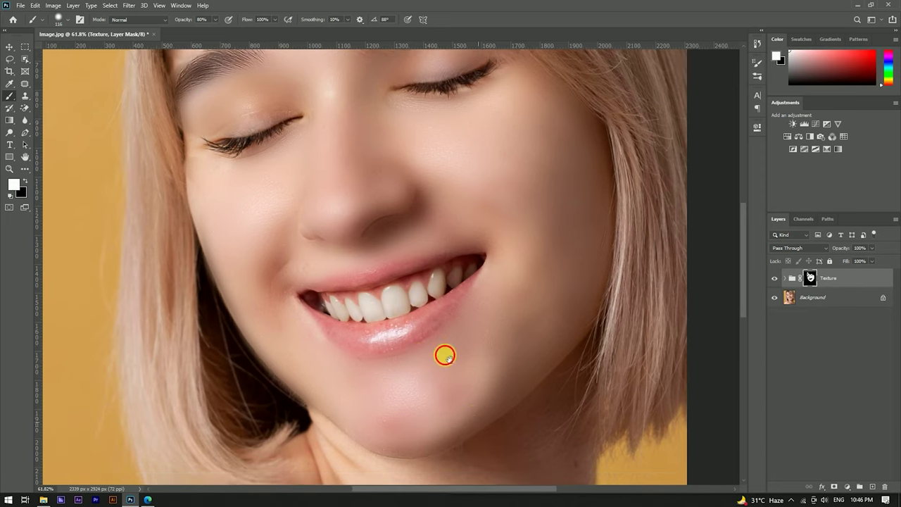
# Bring the neck and shoulder into view and lower the brush opacity to 50%
pyautogui.moveTo(444, 355); pyautogui.dragTo(491, 298)
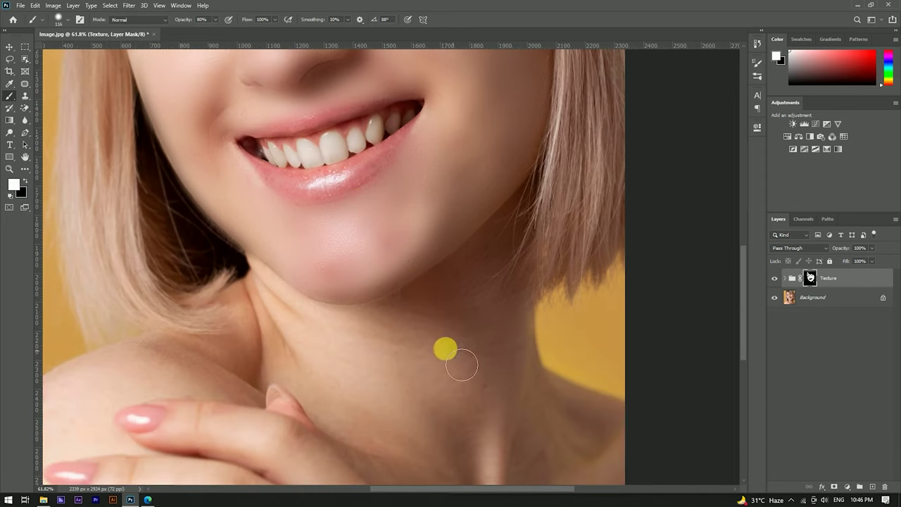
pyautogui.scroll(-3, 445, 348)
pyautogui.scroll(2, 364, 338)
pyautogui.keyDown('alt'); pyautogui.rightClick(249, 375); pyautogui.keyUp('alt')
pyautogui.keyDown('alt'); pyautogui.rightClick(209, 350); pyautogui.keyUp('alt')
pyautogui.click(189, 23)
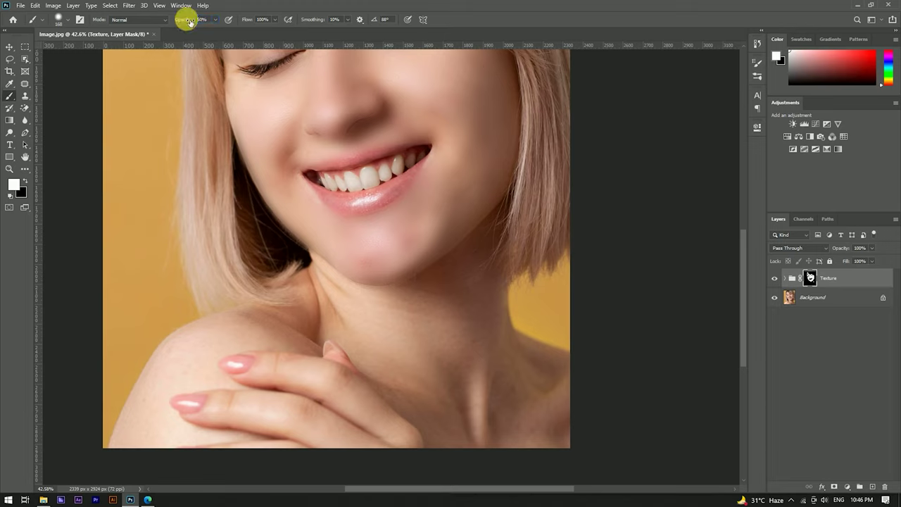
# Enlarge the brush to about 295 px and reveal smoothing across the neck and shoulder
pyautogui.keyDown('alt'); pyautogui.rightClick(515, 290); pyautogui.keyUp('alt')
pyautogui.moveTo(477, 323); pyautogui.dragTo(366, 340)
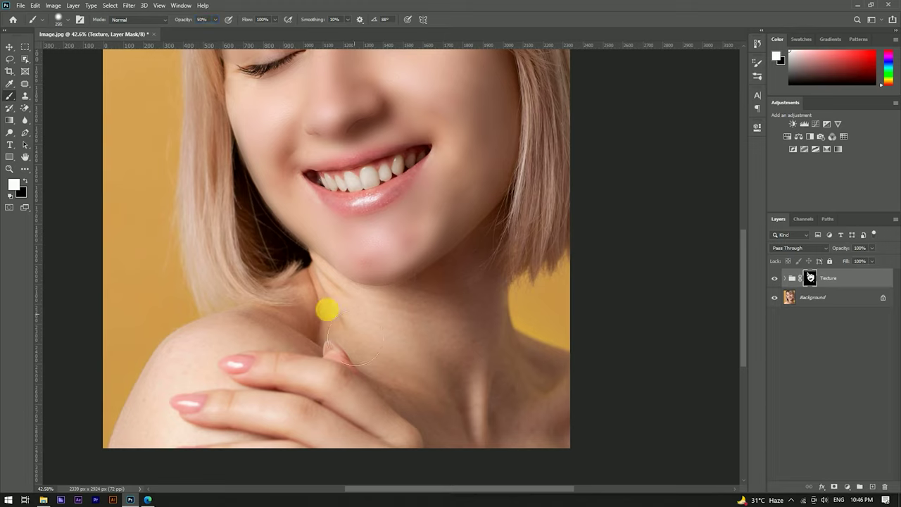
pyautogui.moveTo(476, 383)
pyautogui.mouseDown()
pyautogui.moveTo(476, 413)
pyautogui.moveTo(523, 373)
pyautogui.moveTo(176, 347)
pyautogui.mouseUp()
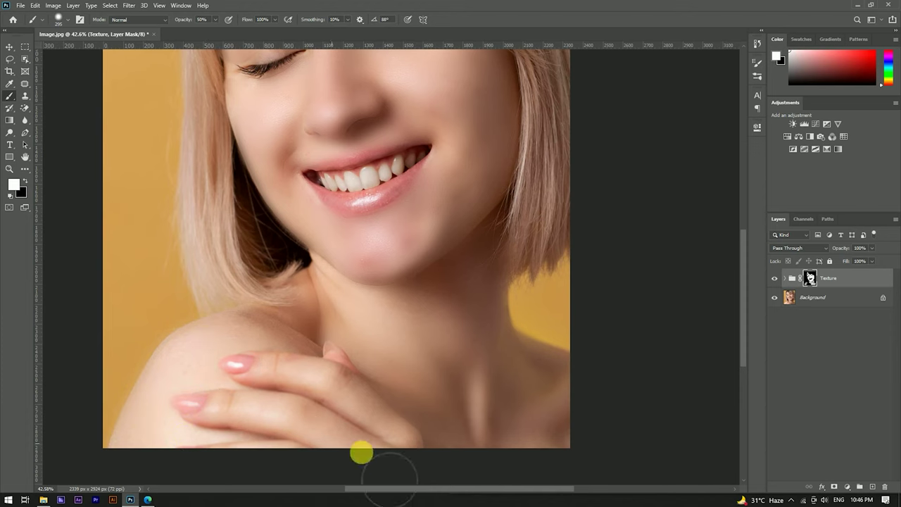
pyautogui.scroll(-1, 358, 371)
pyautogui.scroll(-2, 442, 206)
pyautogui.scroll(3, 362, 251)
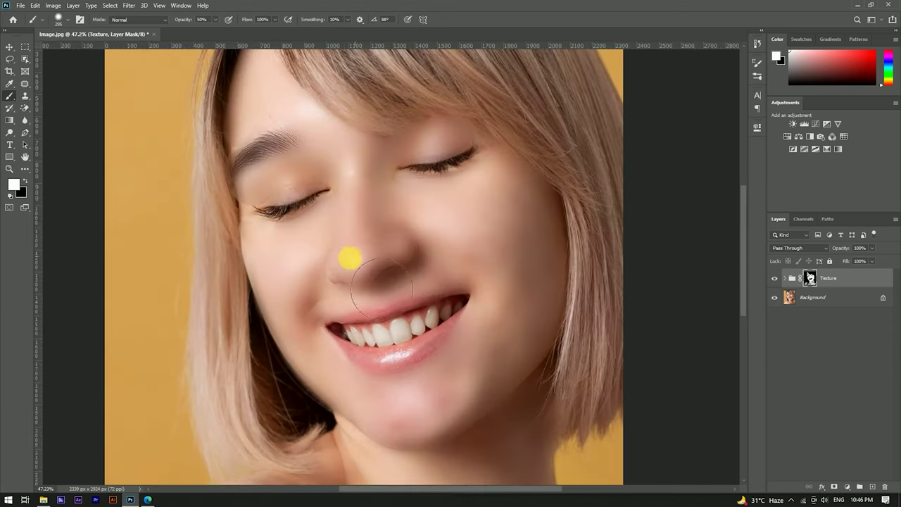
pyautogui.scroll(-3, 343, 257)
pyautogui.scroll(4, 383, 177)
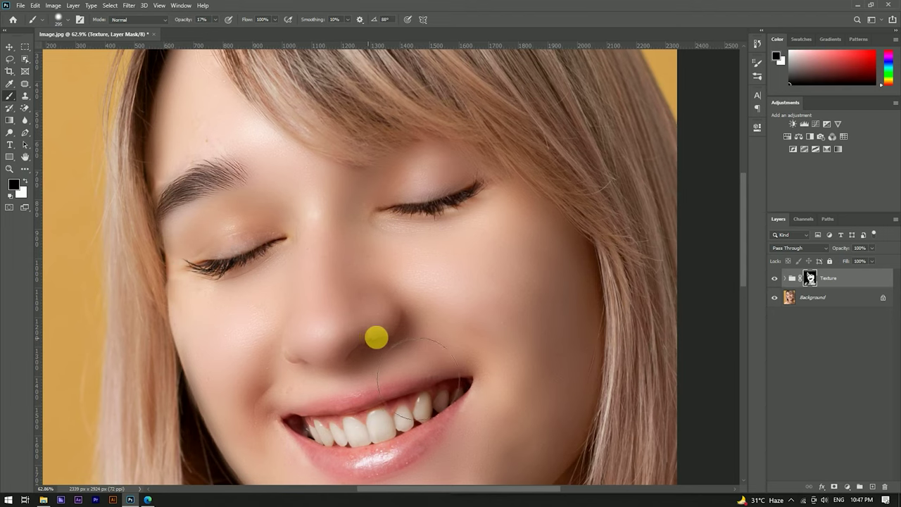
# Fit the whole retouched portrait in the window
pyautogui.scroll(-3, 316, 322)
pyautogui.scroll(1, 346, 284)
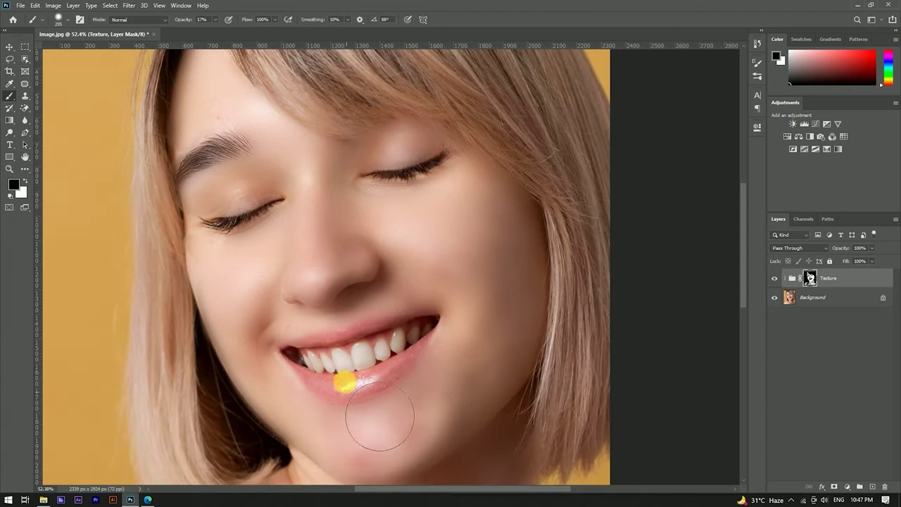
pyautogui.hotkey('ctrl', '0')
pyautogui.click(774, 278)
pyautogui.click(776, 278)
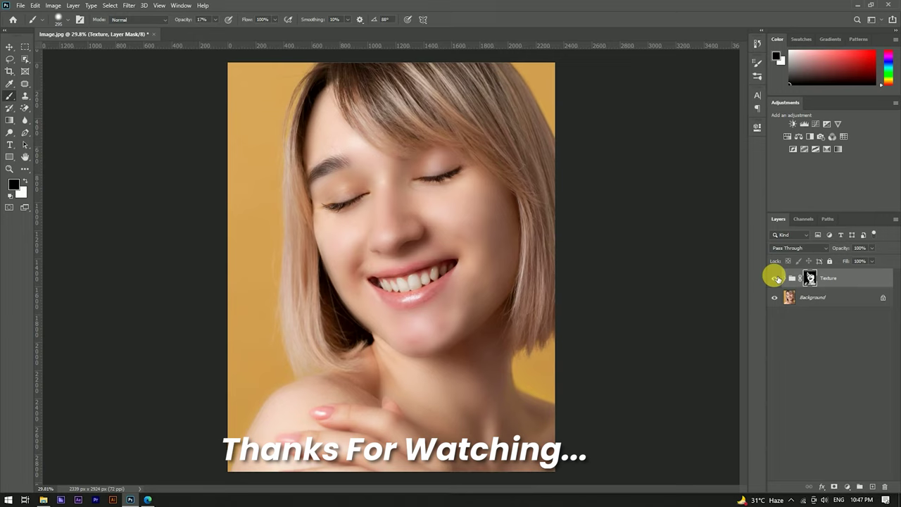
pyautogui.click(777, 278)
pyautogui.click(776, 279)
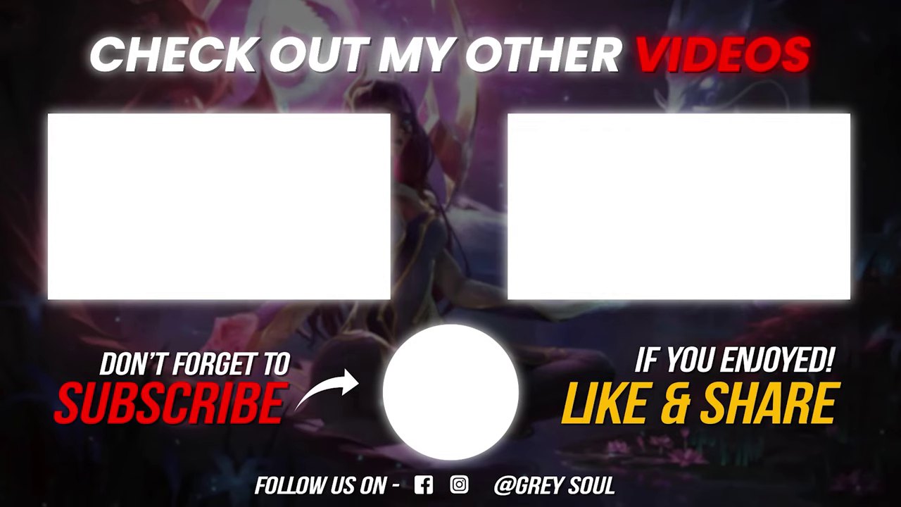